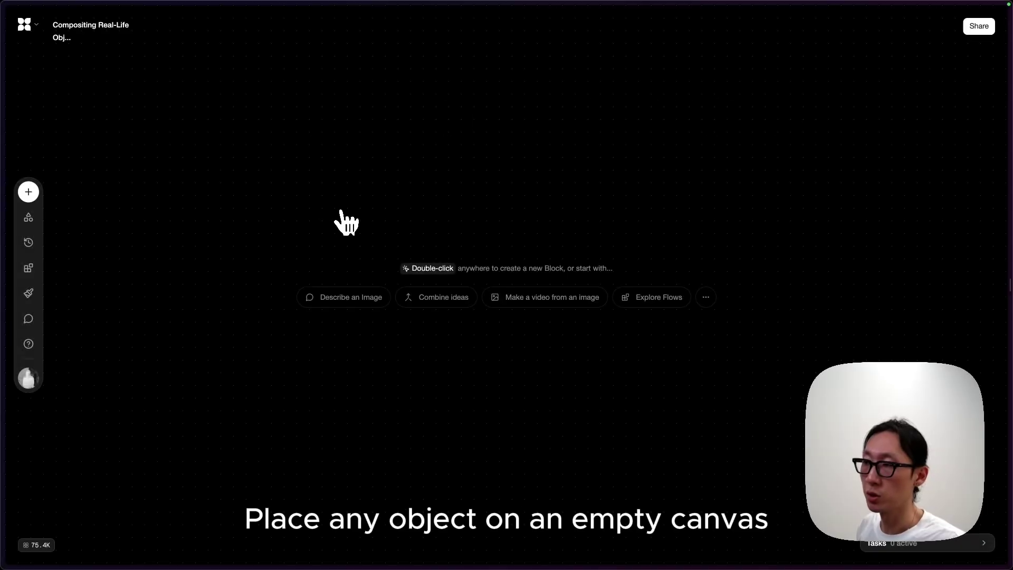
- Place the abstract nose sculpture photo on the empty canvas and remove its background
left_click_drag(358, 224, 355, 226)
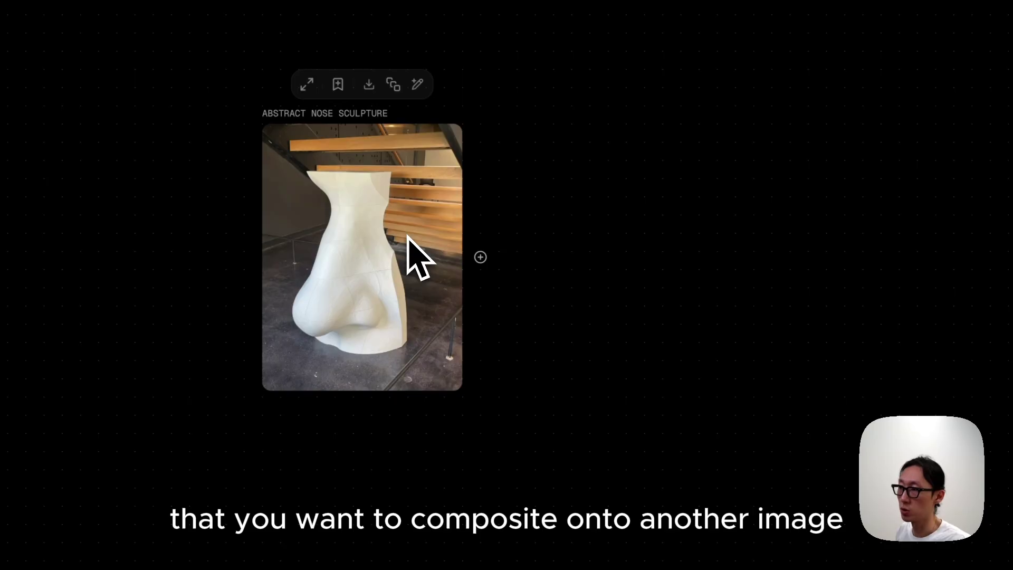
left_click(416, 84)
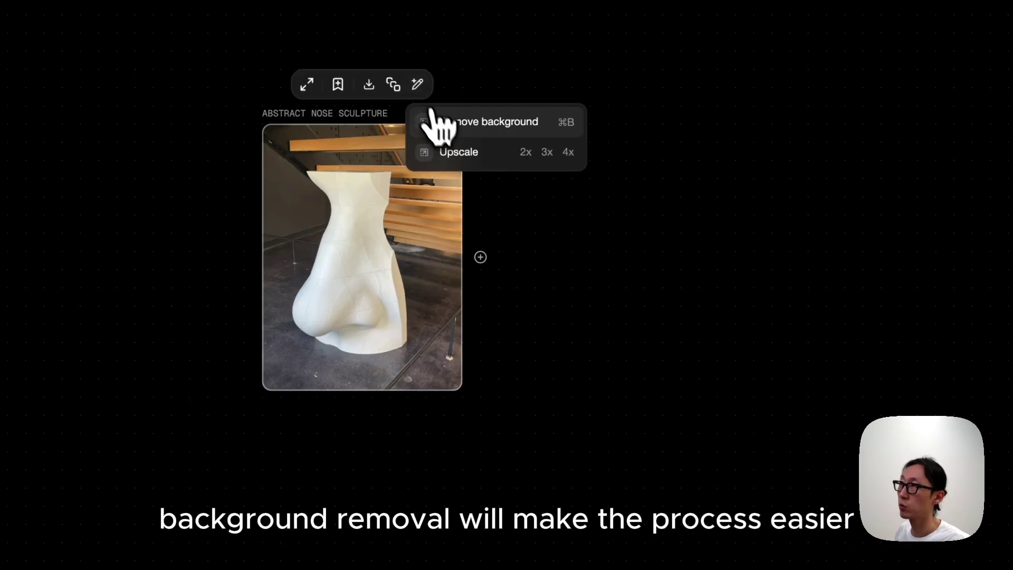
left_click(477, 122)
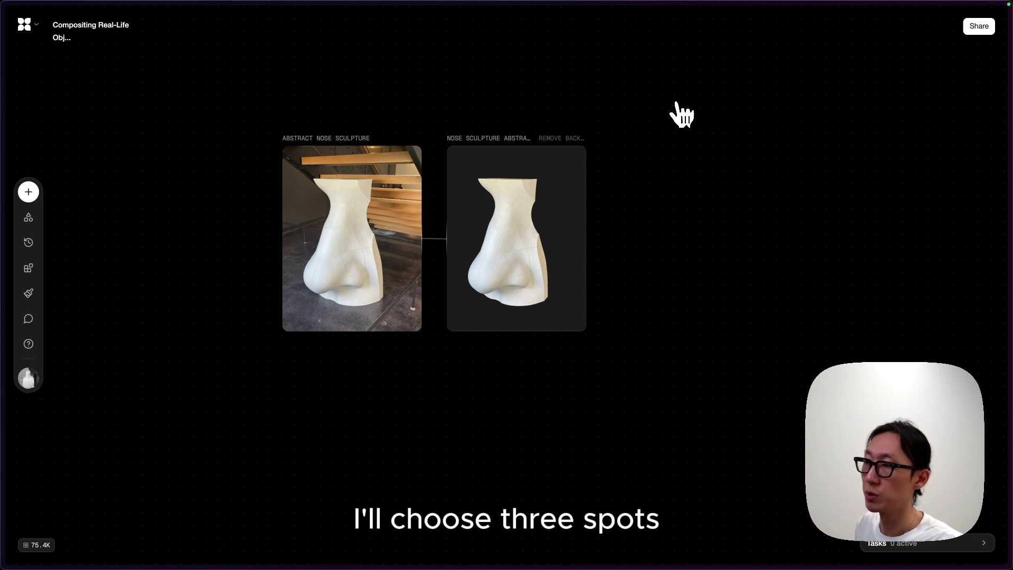
- Paste the park, dune sign and urban courtyard photos onto the canvas and stack them in a column beside the sculpture cutout
key("ctrl+v")
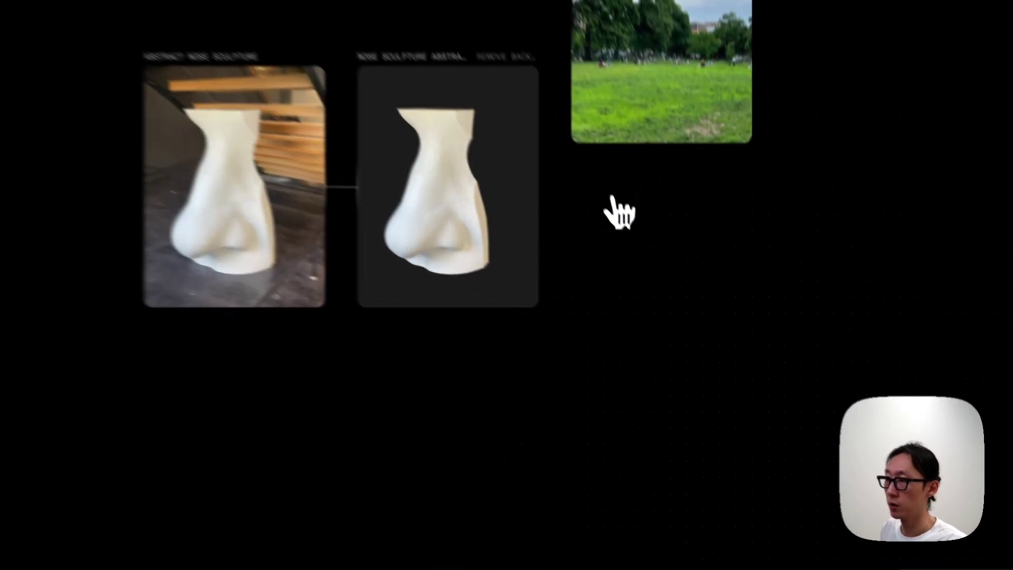
key("ctrl+v")
left_click_drag(628, 203, 674, 240)
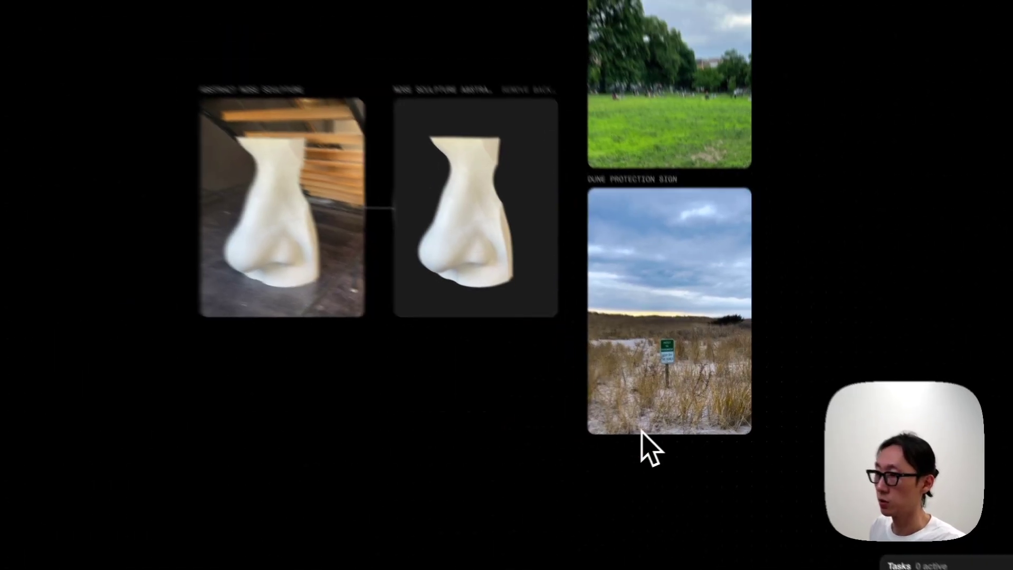
key("ctrl+v")
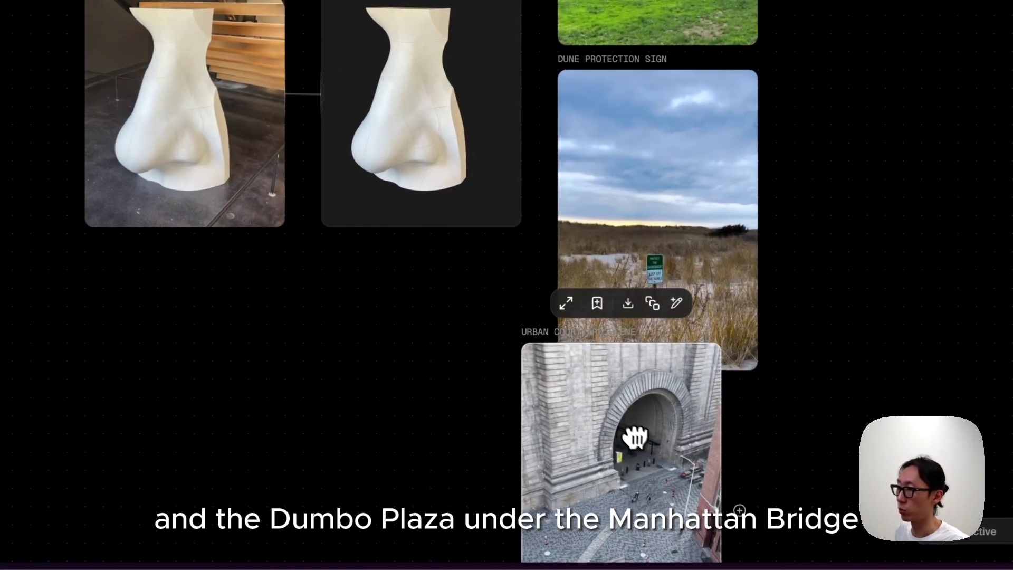
left_click_drag(635, 437, 664, 475)
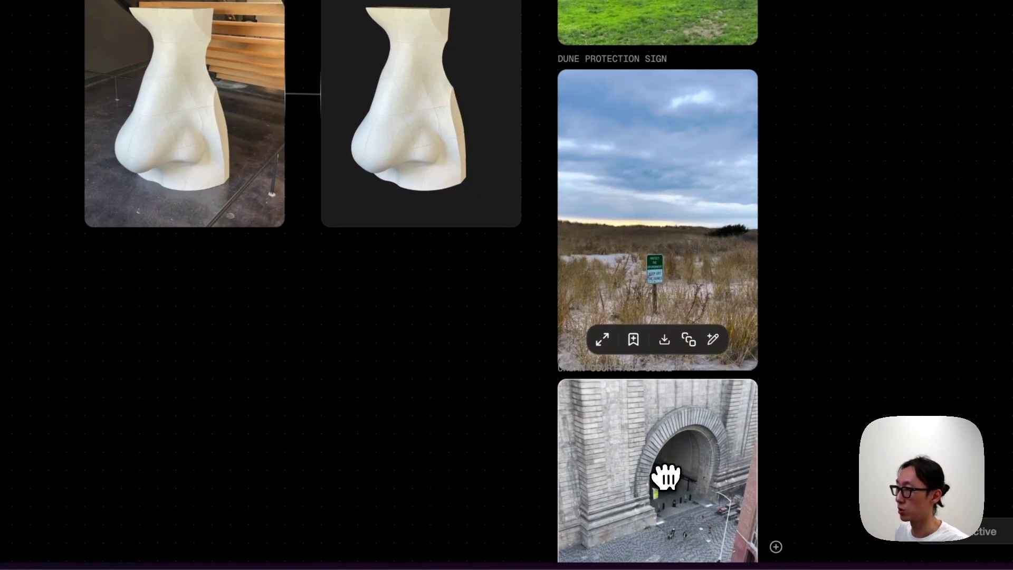
scroll(664, 475, "down", 5)
scroll(665, 475, "down", 2)
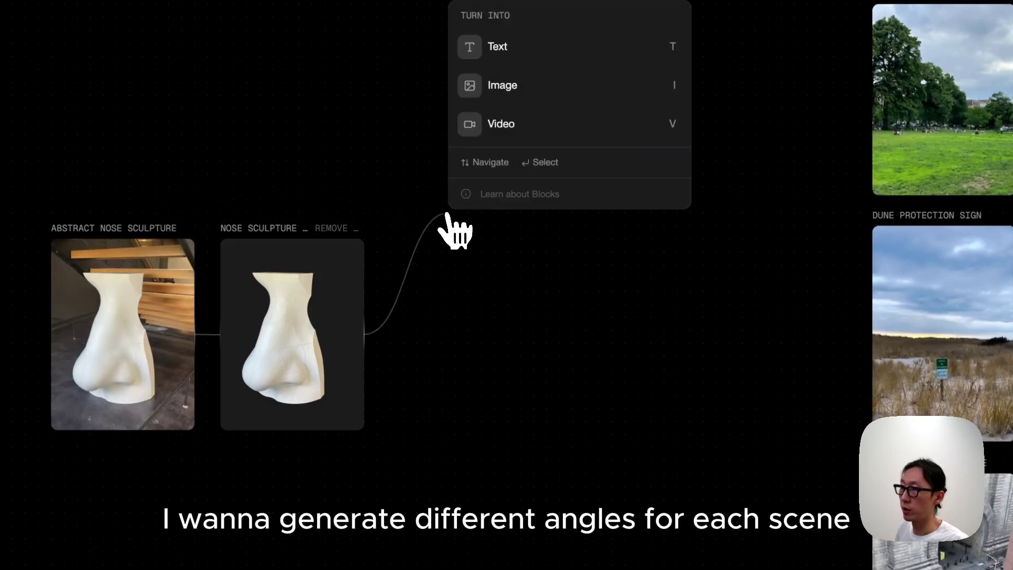
- Create an image block from the sculpture cutout and set its model to GPT Image
left_click(533, 108)
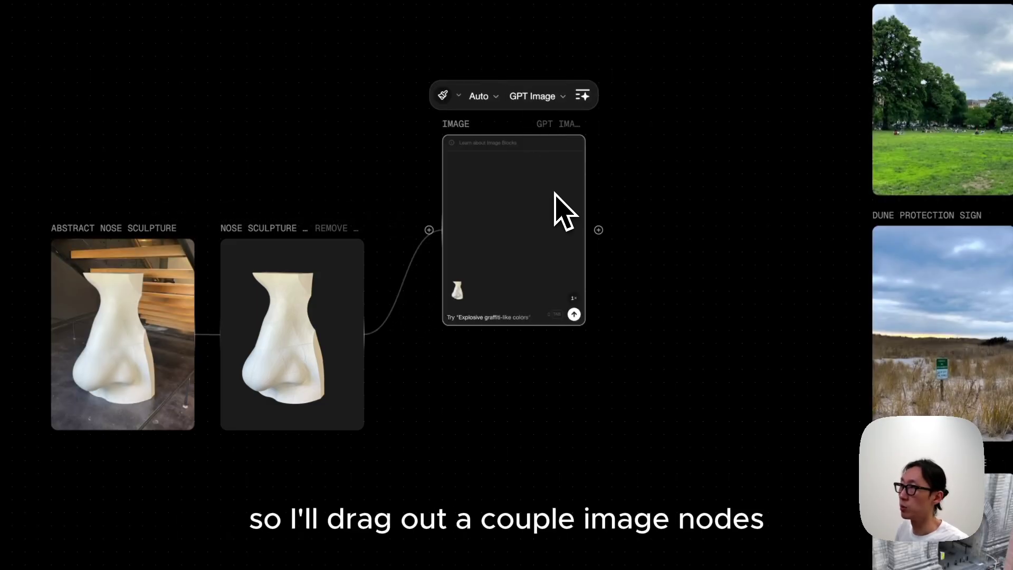
left_click_drag(573, 143, 578, 135)
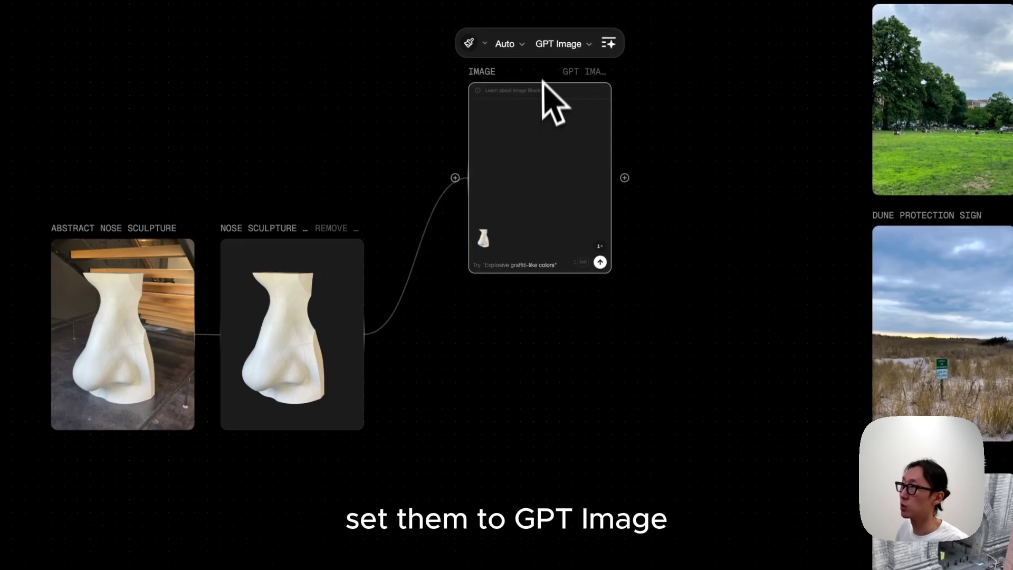
left_click(562, 50)
left_click(560, 78)
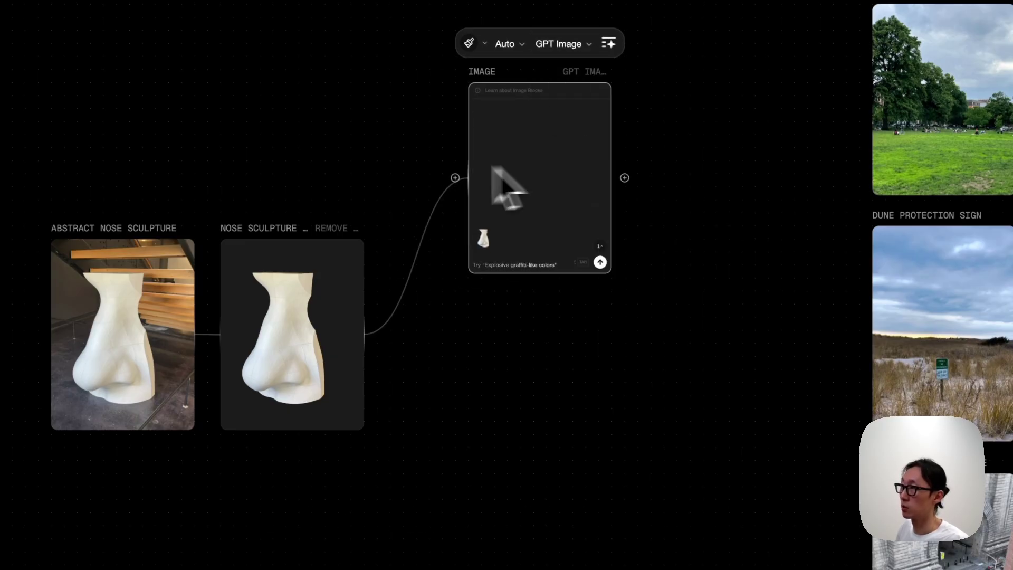
- Prompt the first block "Give me a high-angle 45 degree view image of this nose-shaped sculpture" and connect two more image blocks to the cutout
key("i")
left_click(527, 283)
left_click_drag(524, 263, 559, 289)
left_click_drag(376, 334, 529, 371)
left_click_drag(377, 345, 519, 342)
left_click(520, 333)
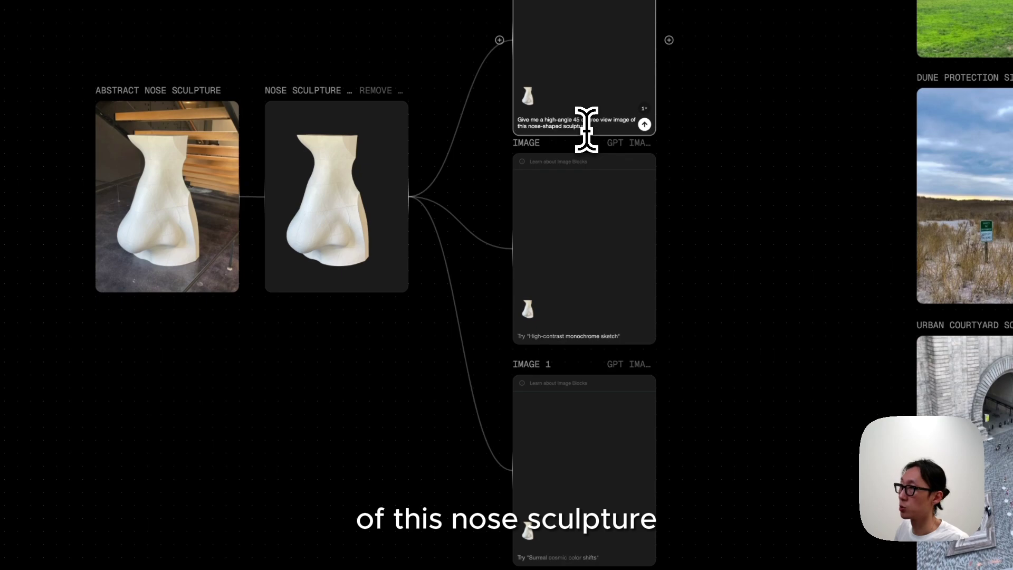
- Enter "Give me a front high-angle view image of this nose-shaped sculpture" and, below, "Give me a front low-angle extreme close-up view image of this nose-shaped sculpture"
left_click(565, 337)
type("Give me a front high-angle view image of this nose-shaped sculpture")
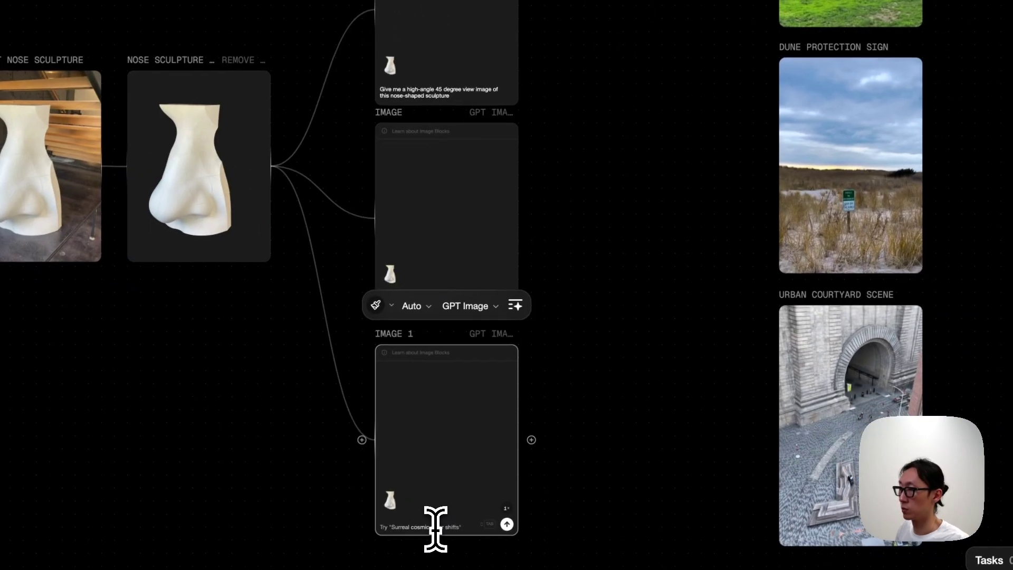
left_click(573, 554)
type("Give me a front low-angle extreme close up view image of this nose-shaped sculpture")
- Select all three sculpture-view image blocks and generate their images together
left_click_drag(587, 82, 419, 459)
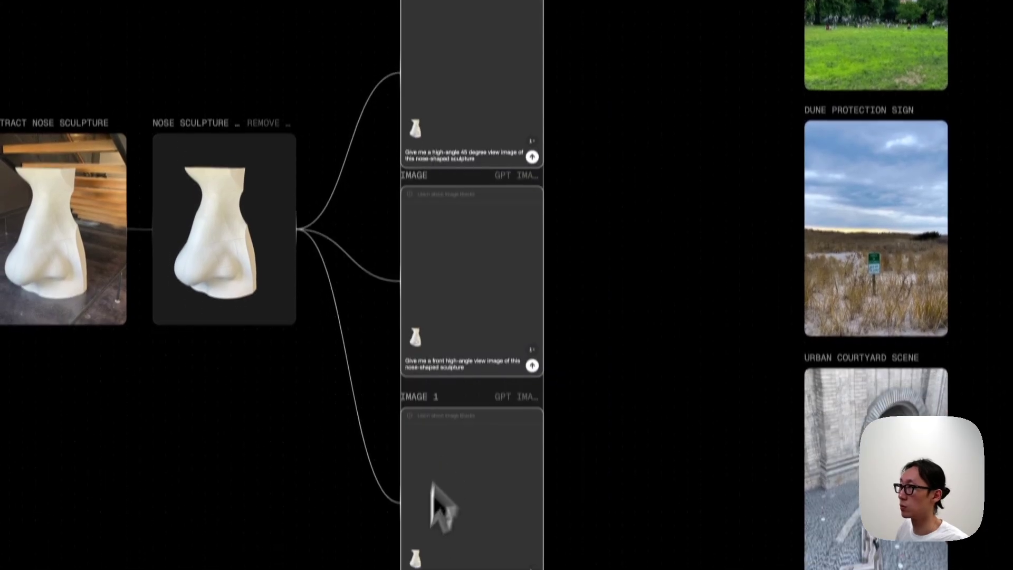
left_click_drag(497, 287, 497, 224)
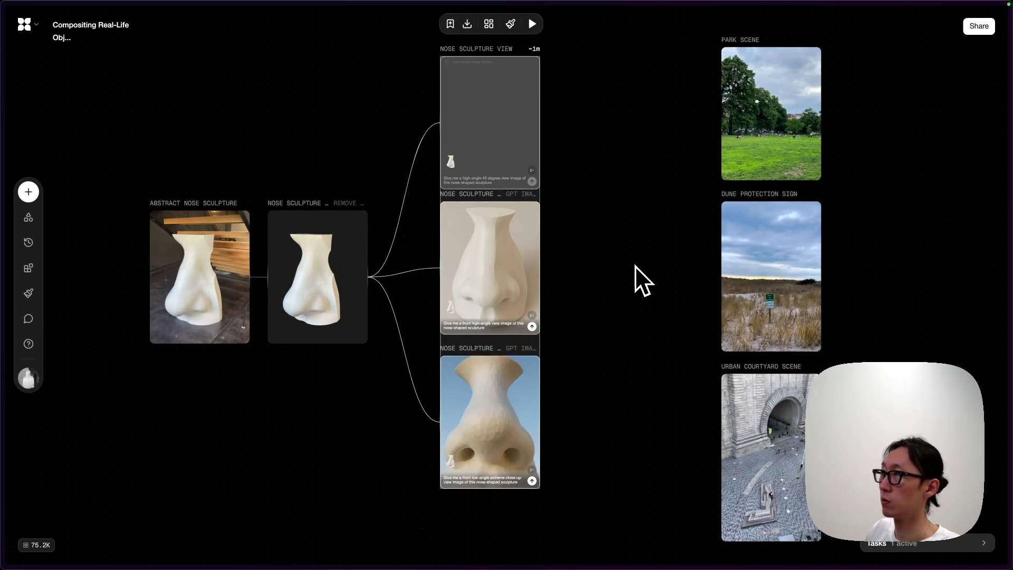
left_click(633, 242)
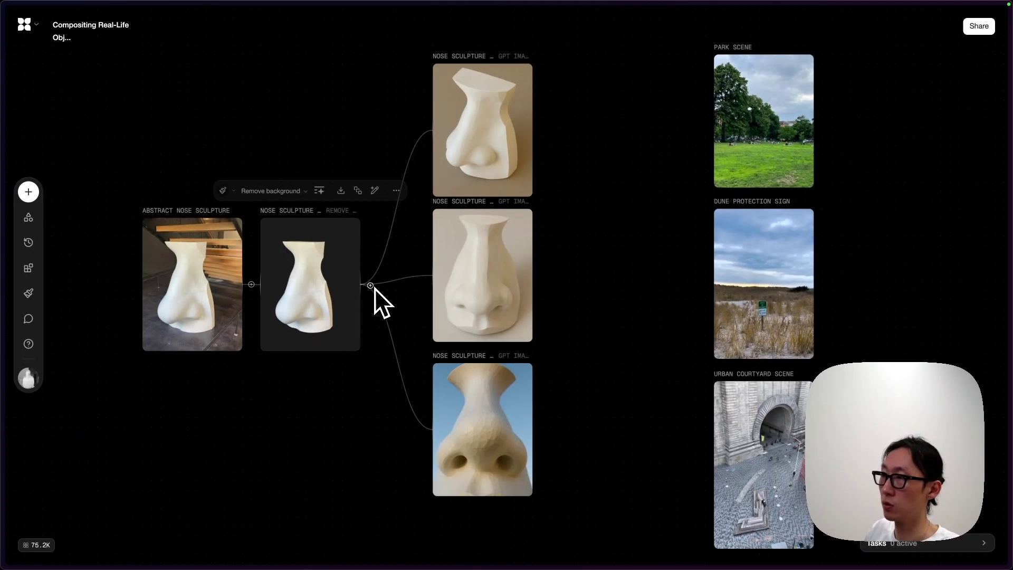
- Create an image block from the park scene, connect the sculpture cutout as its second image, and set the model to Runway References
mouse_move(334, 298)
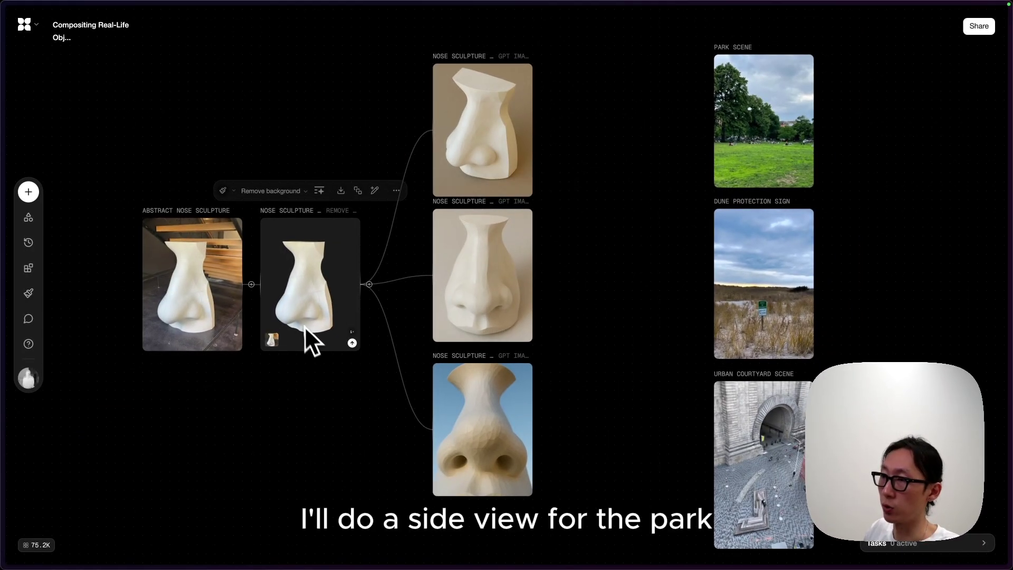
mouse_move(460, 311)
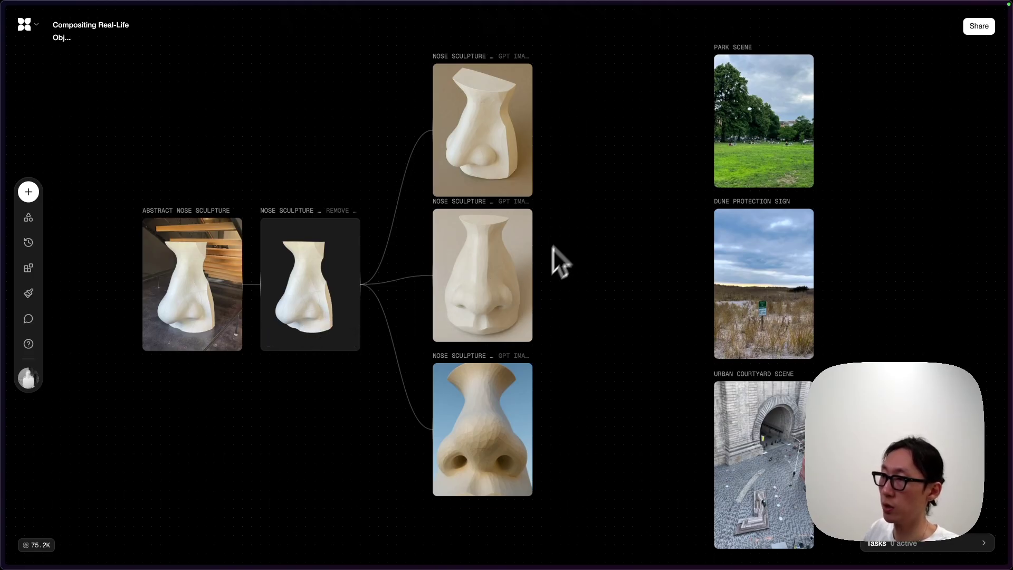
mouse_move(536, 199)
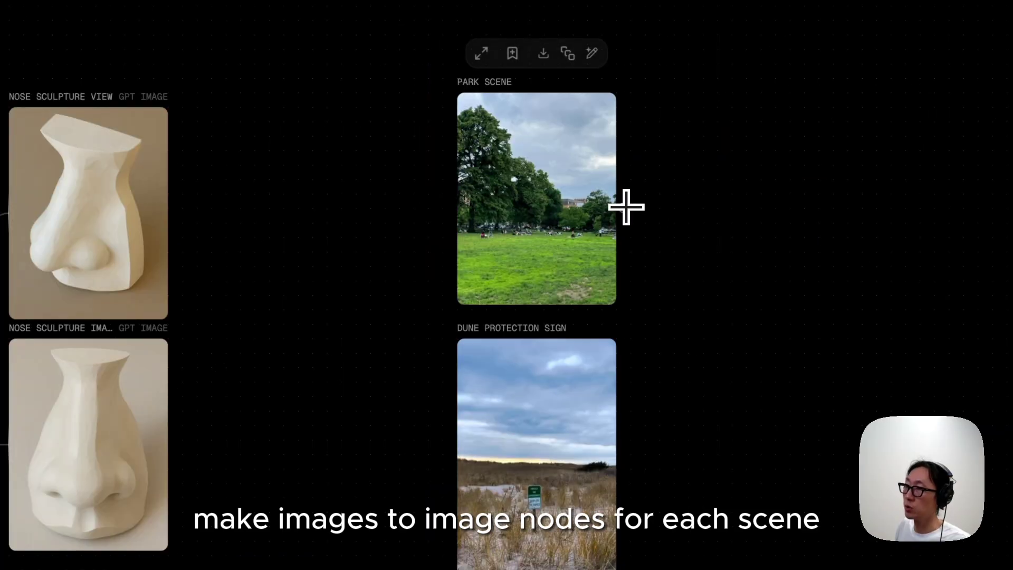
left_click_drag(655, 207, 674, 196)
left_click(686, 194)
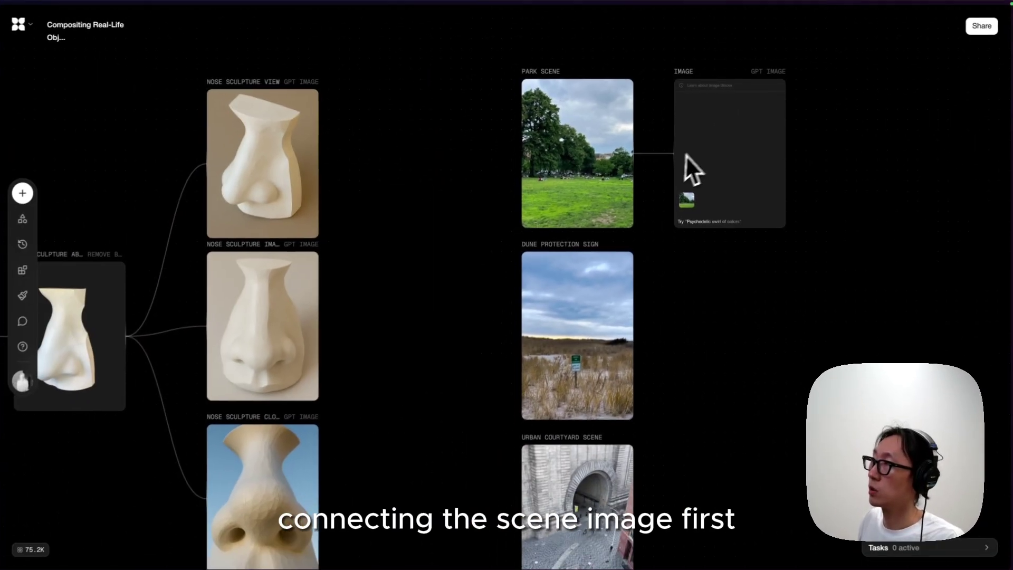
left_click(706, 150)
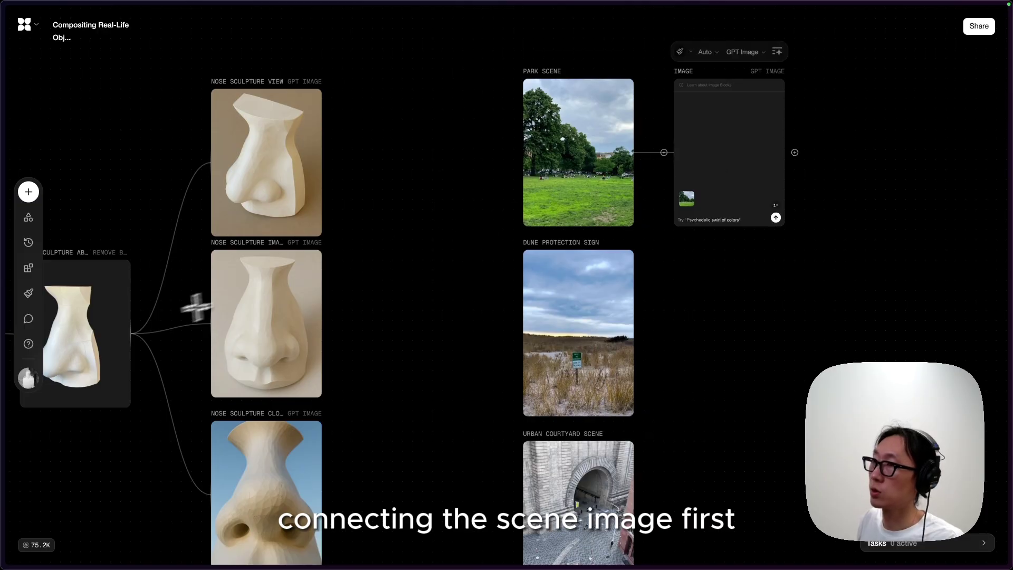
left_click(138, 333)
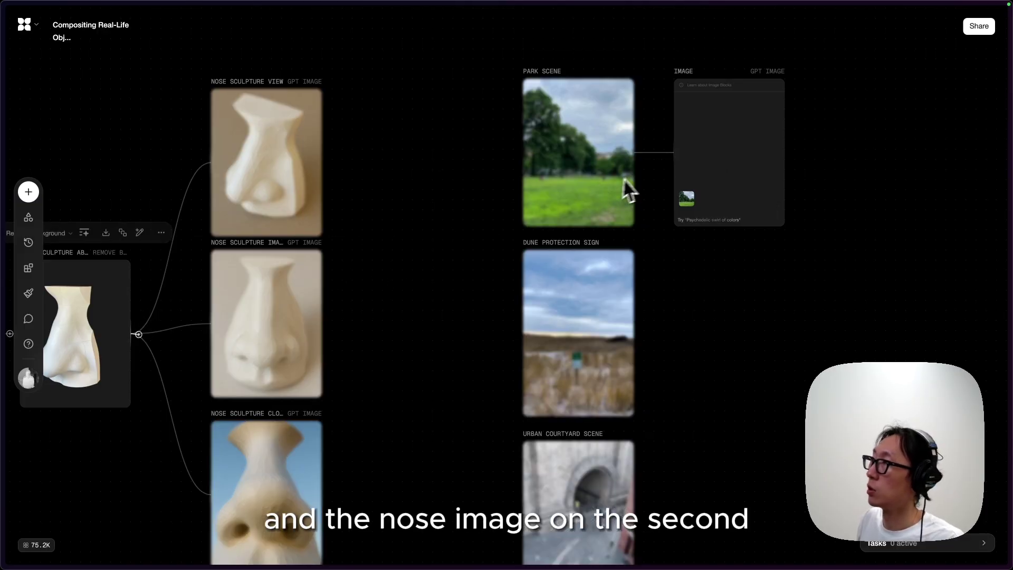
left_click_drag(625, 180, 666, 151)
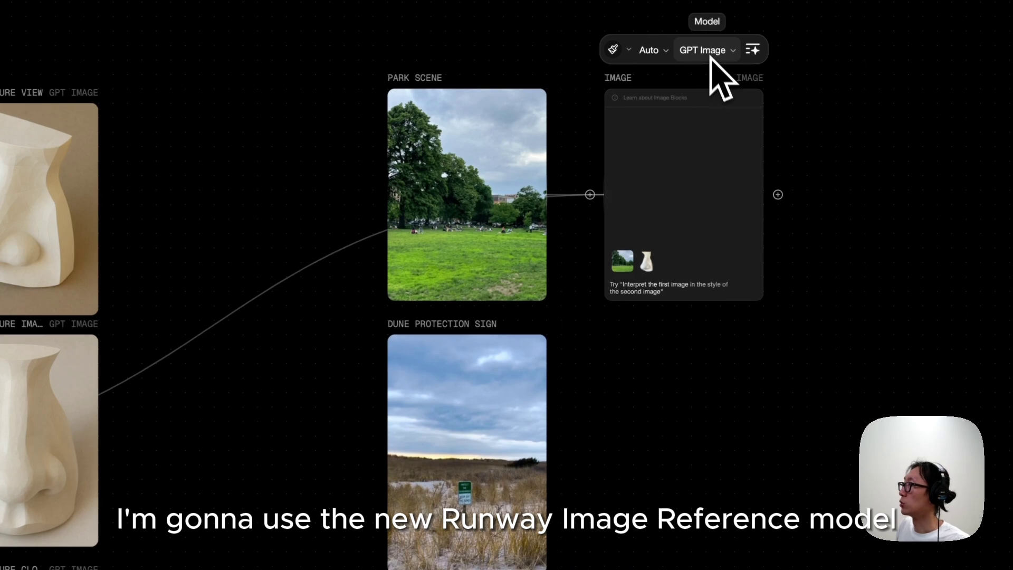
left_click(710, 53)
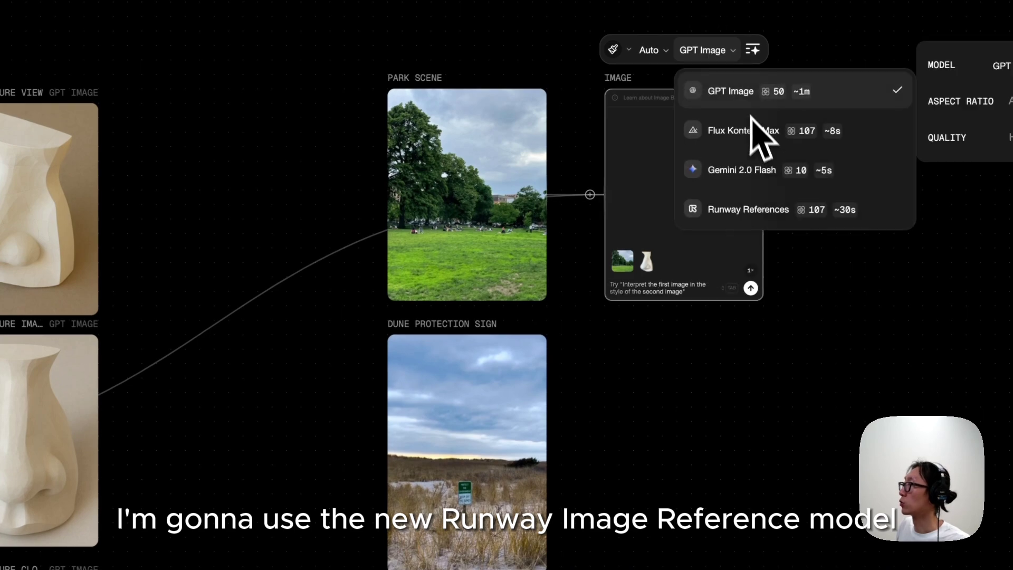
left_click(762, 211)
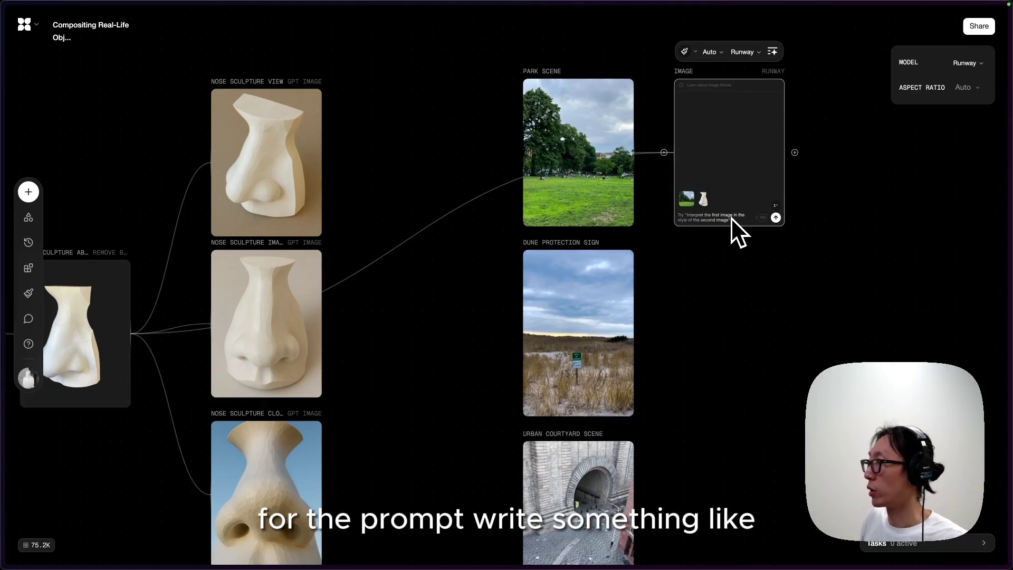
- Generate the image: "Place the white nose-shaped sculpture of the second image in the grass park of the first image, side view full shot of the nose sculpture"
type("Place the white nose-shaped sculpture of the second image in the grass park of the first image, side view full shot of the nose sculpture")
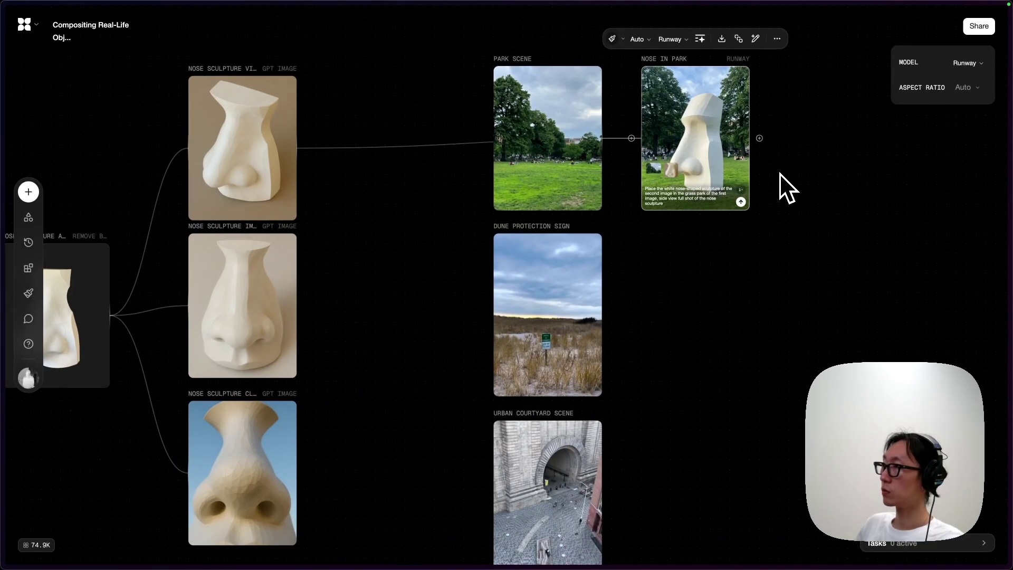
scroll(778, 172, "right", 3)
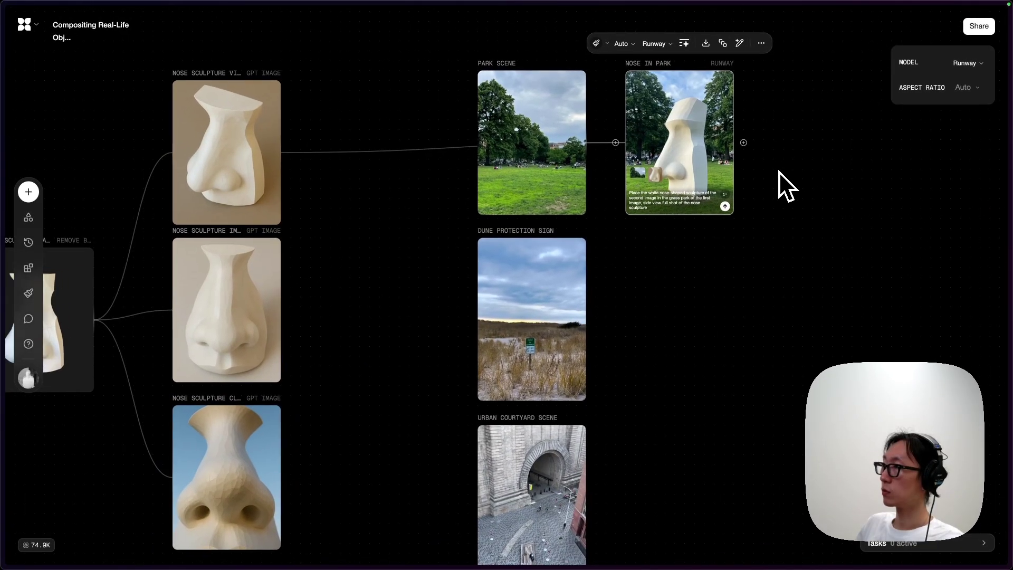
scroll(778, 172, "down", 2)
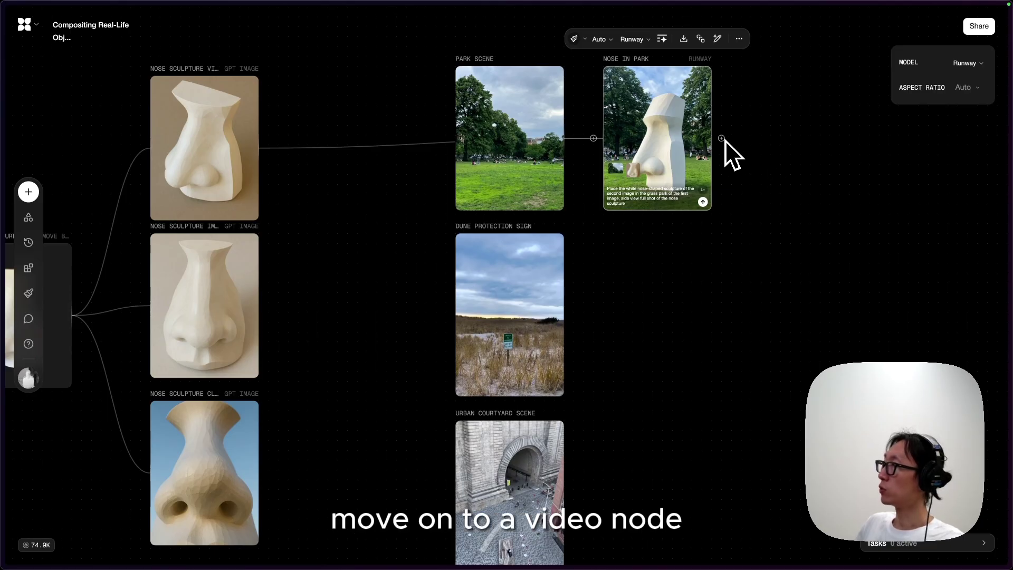
- Create a video block from the nose-in-park image and set its model to Luma Ray 2
left_click_drag(722, 139, 760, 145)
left_click(784, 92)
left_click(815, 40)
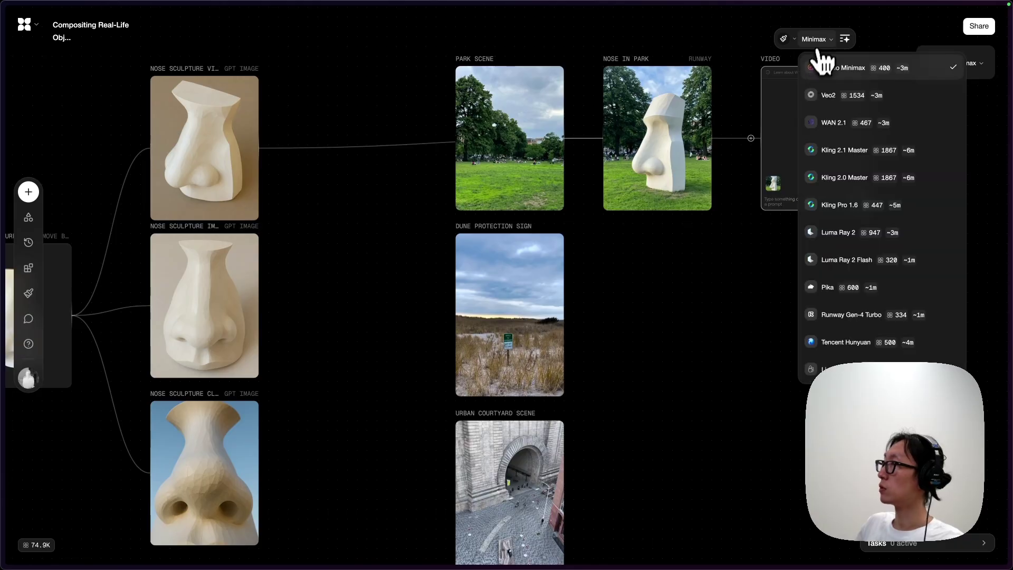
left_click(838, 232)
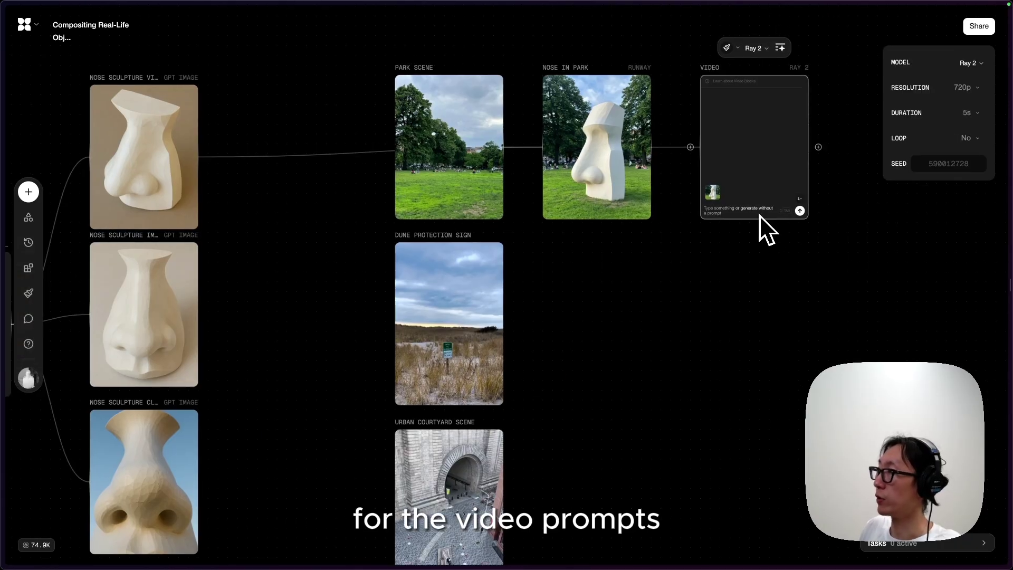
- Generate the video: "Realistic panning video of a giant white nose-shaped sculpture in a park, low angle hand held footage on shot an iPhone, people relaxing in background"
left_click(754, 209)
type("Realistic panning video of a giant white nose-shaped sculpture in a park, low angle hand held footage on shot an iPhone, people relaxing in background")
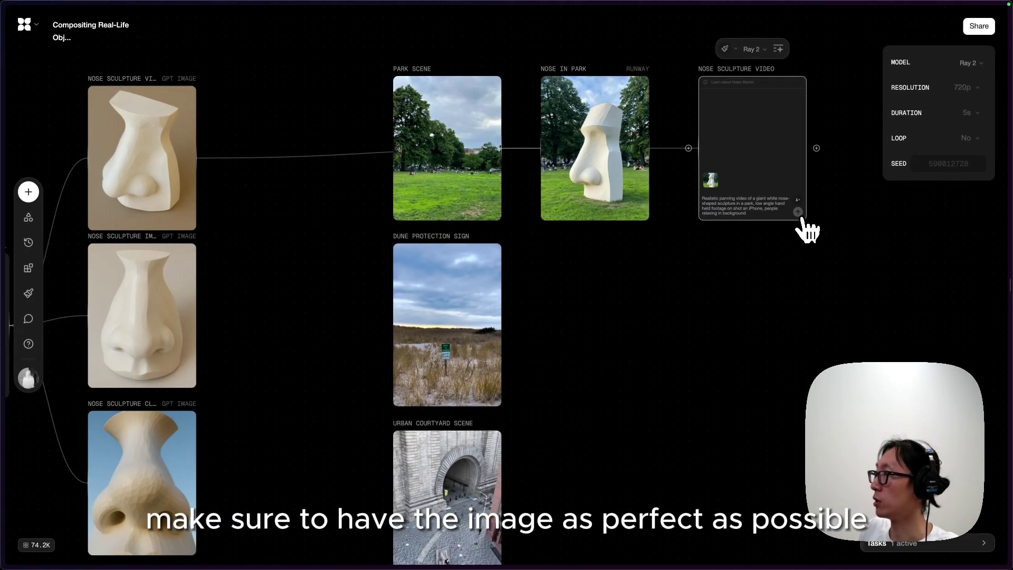
mouse_move(645, 189)
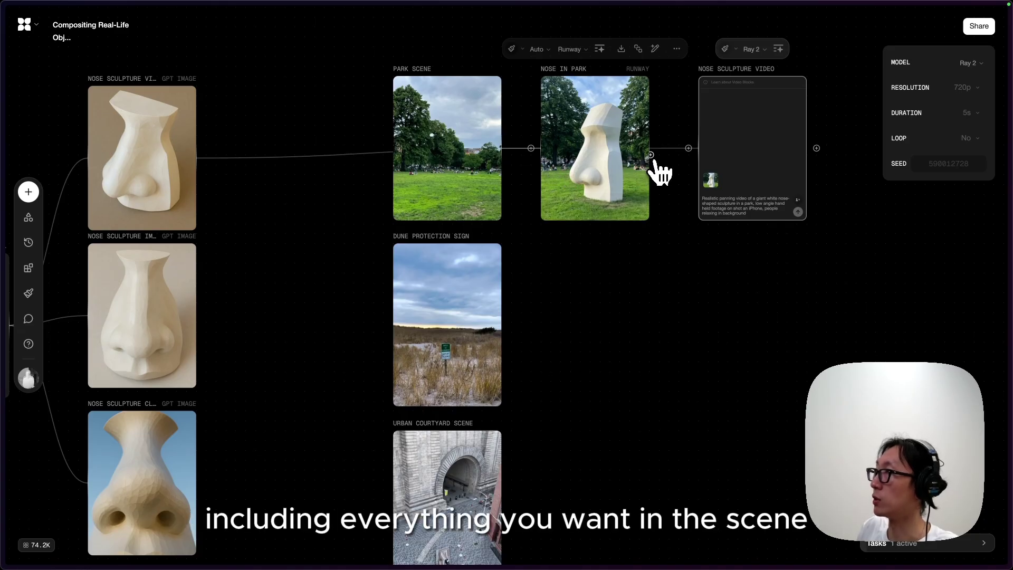
scroll(666, 192, "up", 5)
scroll(667, 192, "up", 1)
scroll(667, 192, "right", 1)
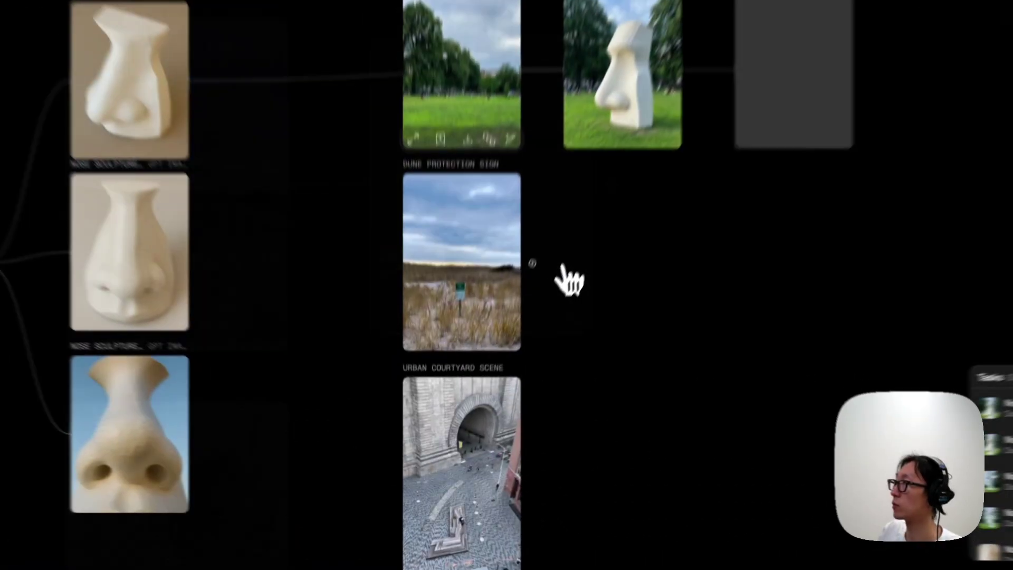
- Generate a dune image with Runway References placing the giant white nose-shaped sculpture in the first image's scene, front view full shot, using the front-view sculpture
left_click(533, 262)
left_click(674, 172)
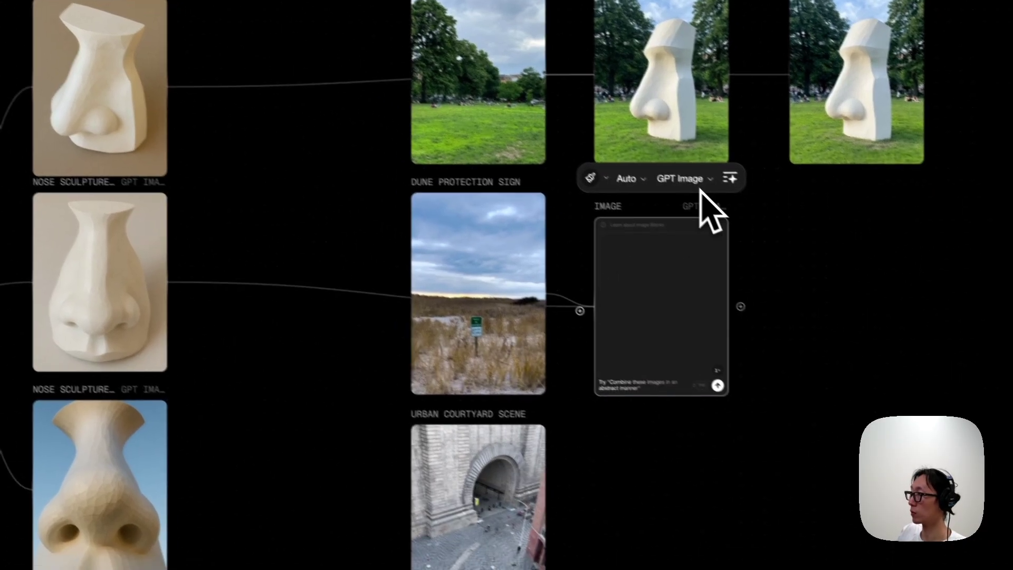
left_click(718, 197)
left_click(712, 352)
left_click(751, 404)
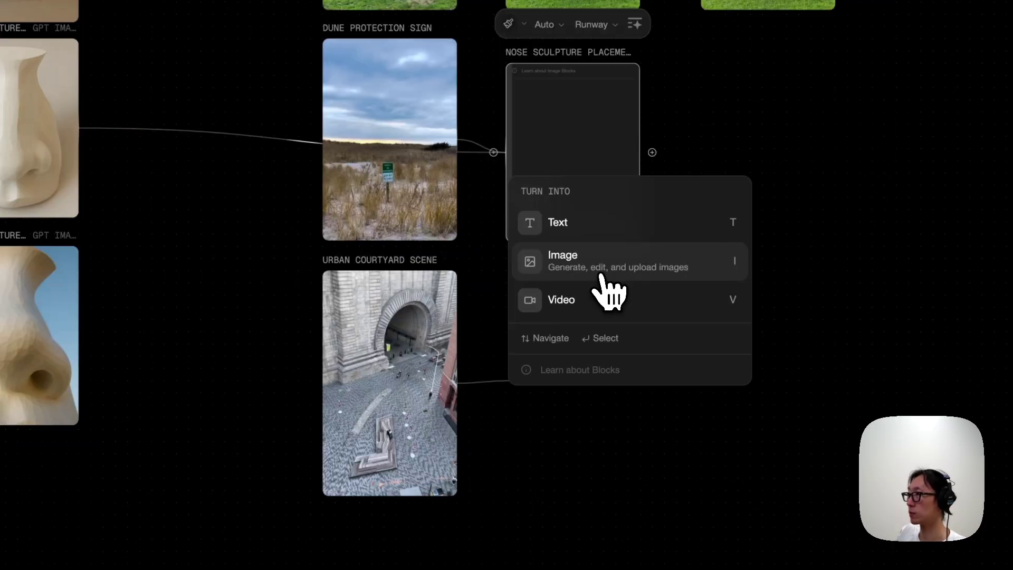
- Generate a Runway image from the courtyard and sculpture cutout: "Place the giant white nose-shaped sculpture in the grass park of the first image, birds eye view"
left_click(605, 290)
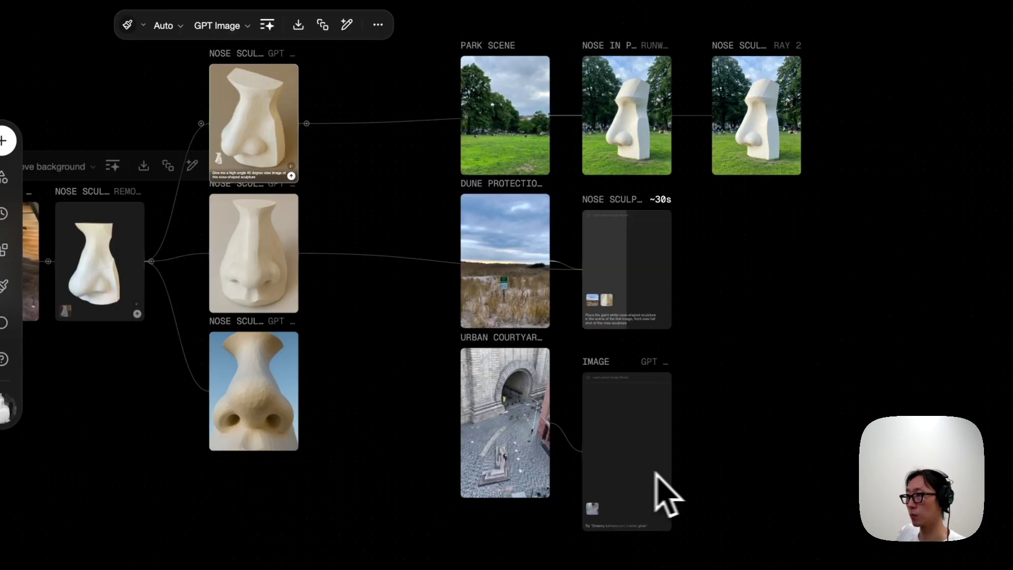
left_click(665, 493)
left_click(635, 332)
left_click(696, 481)
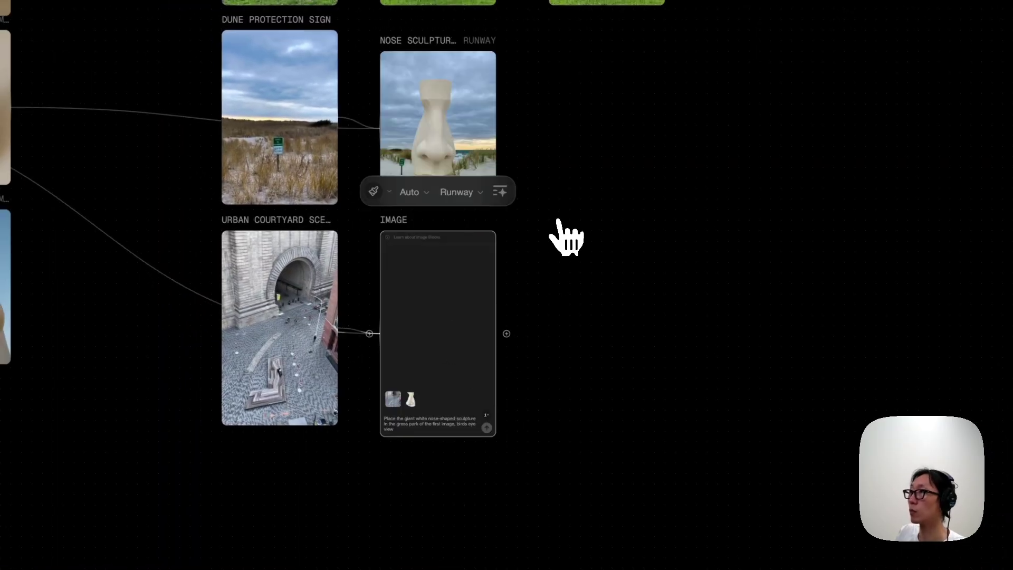
- Generate Ray 2 videos from the dune and courtyard sculpture composites
key("Return")
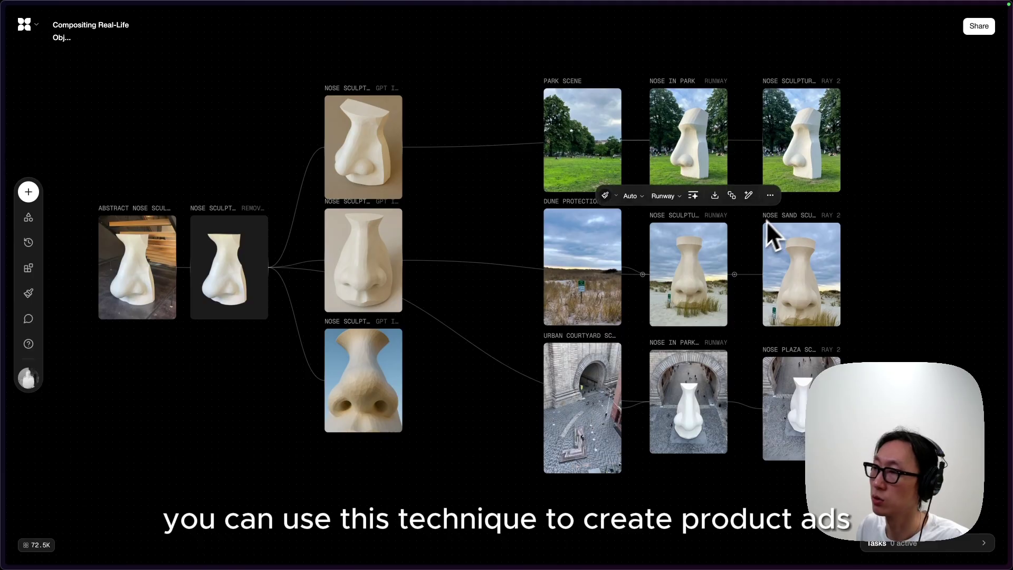
mouse_move(792, 179)
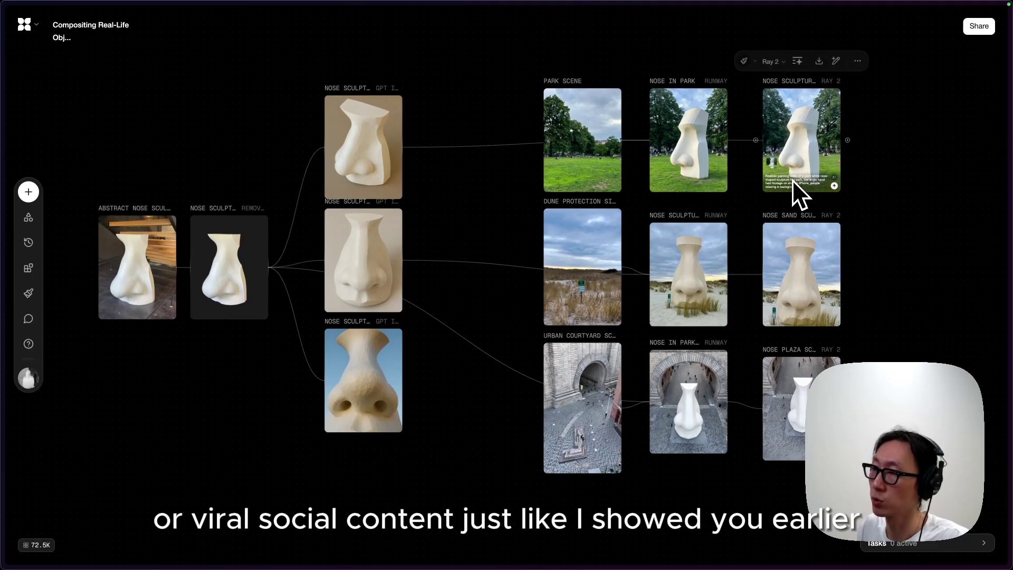